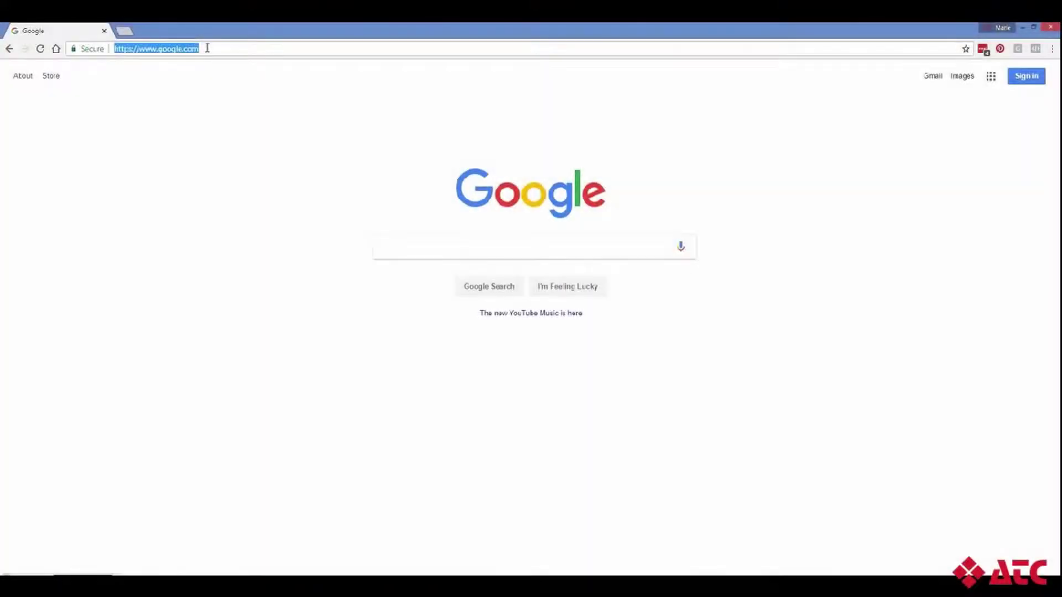
pyautogui.press('BackSpace')
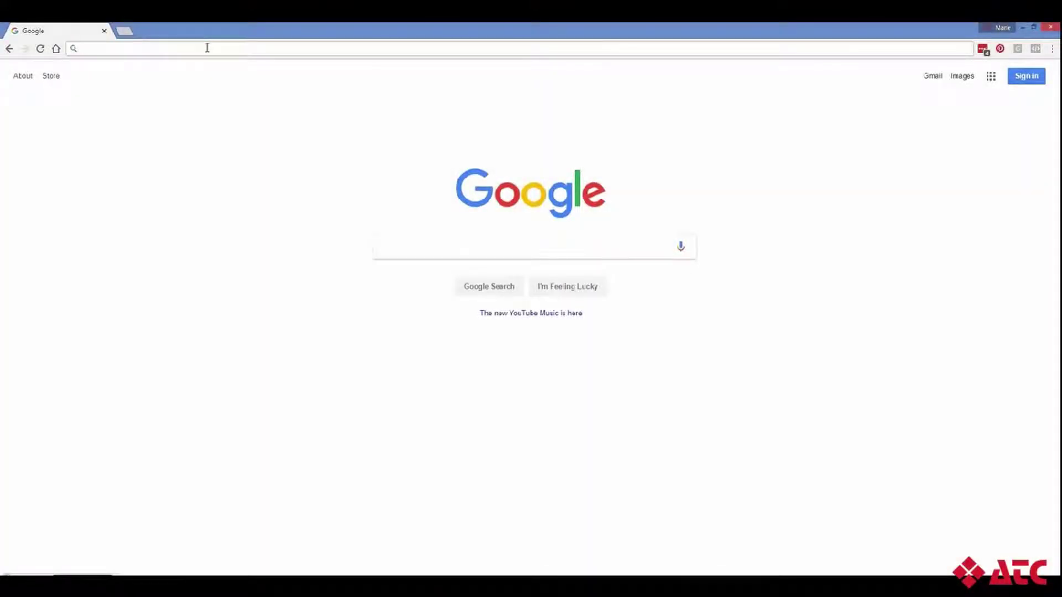
pyautogui.write('ww')
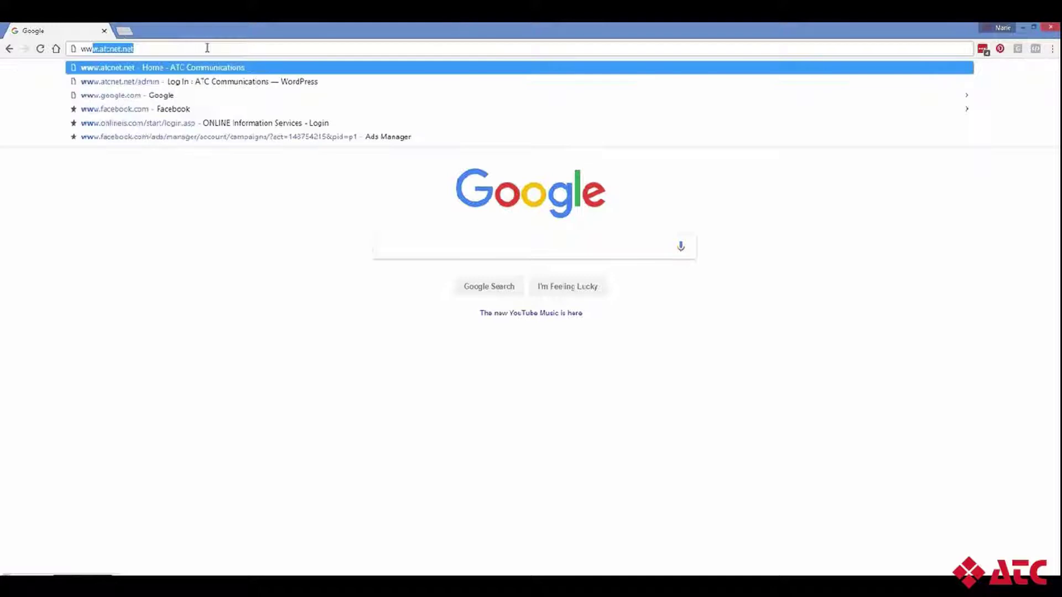
pyautogui.write('w.atc')
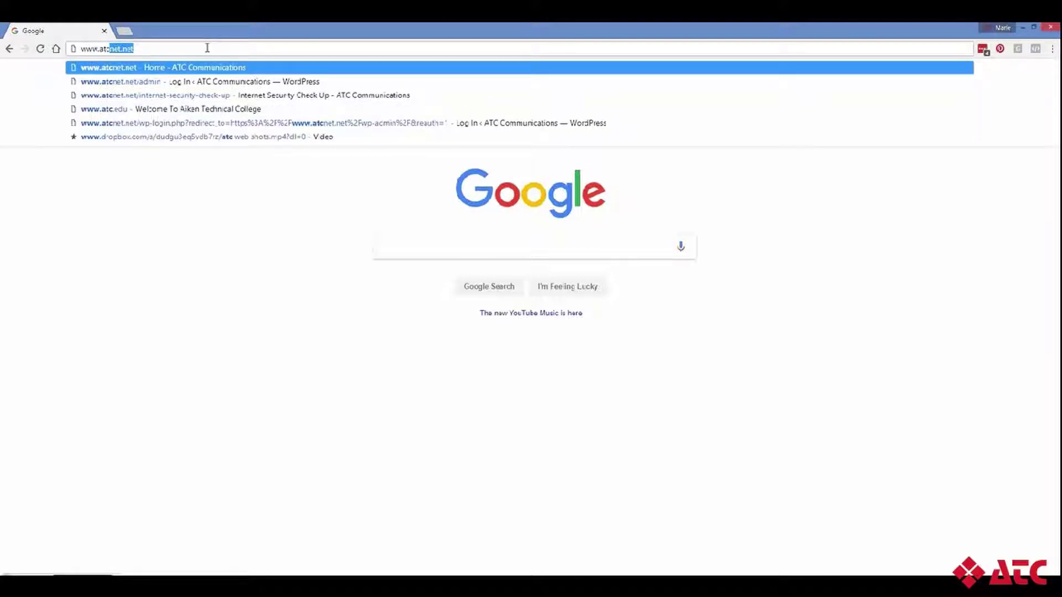
pyautogui.write('net.net')
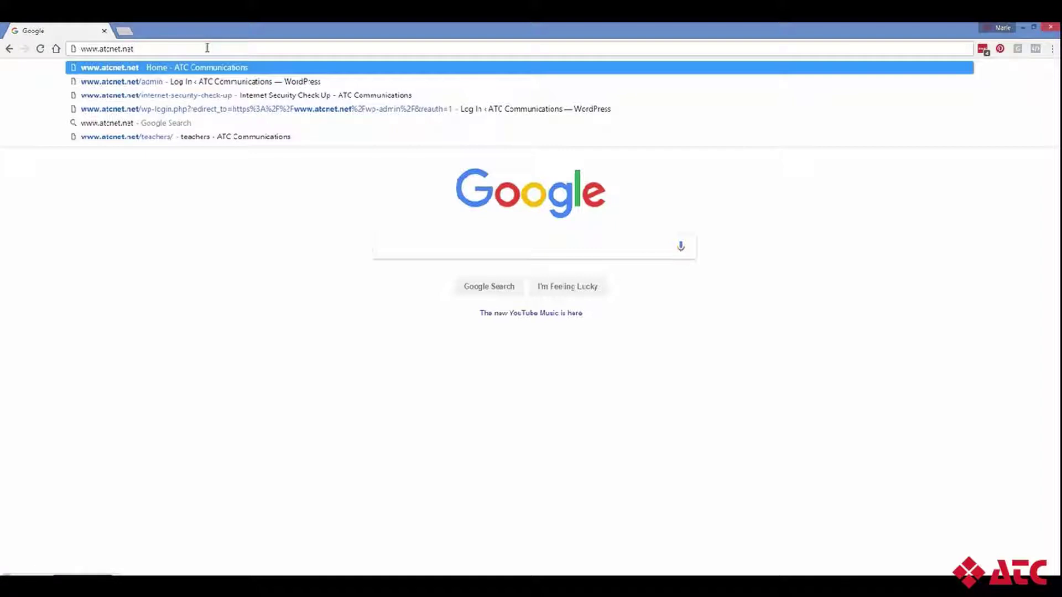
pyautogui.press('Return')
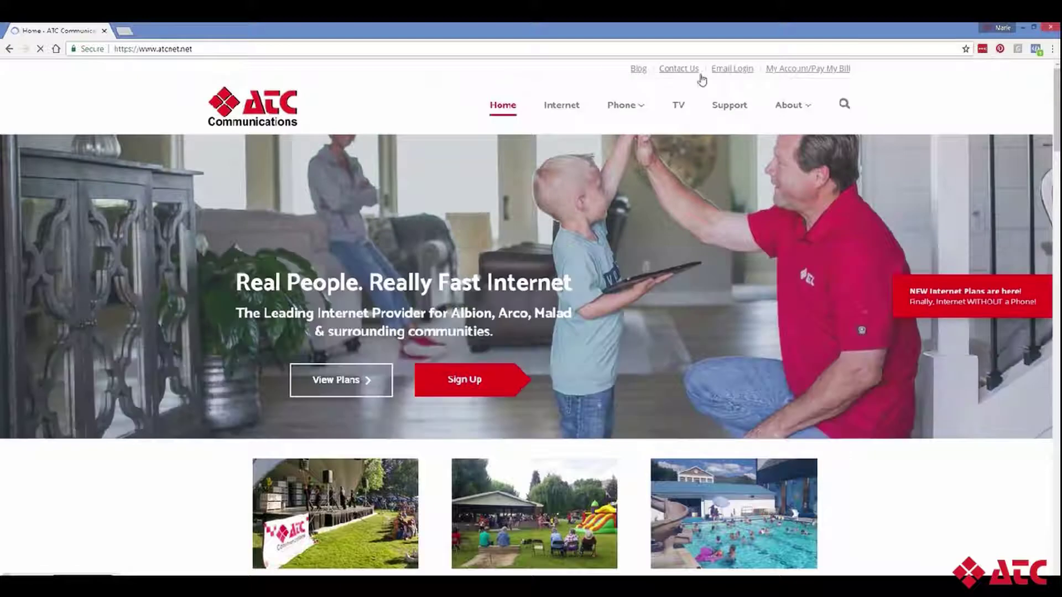
# Step: Sign in through Email Login with the account e-mail address and password
pyautogui.click(729, 69)
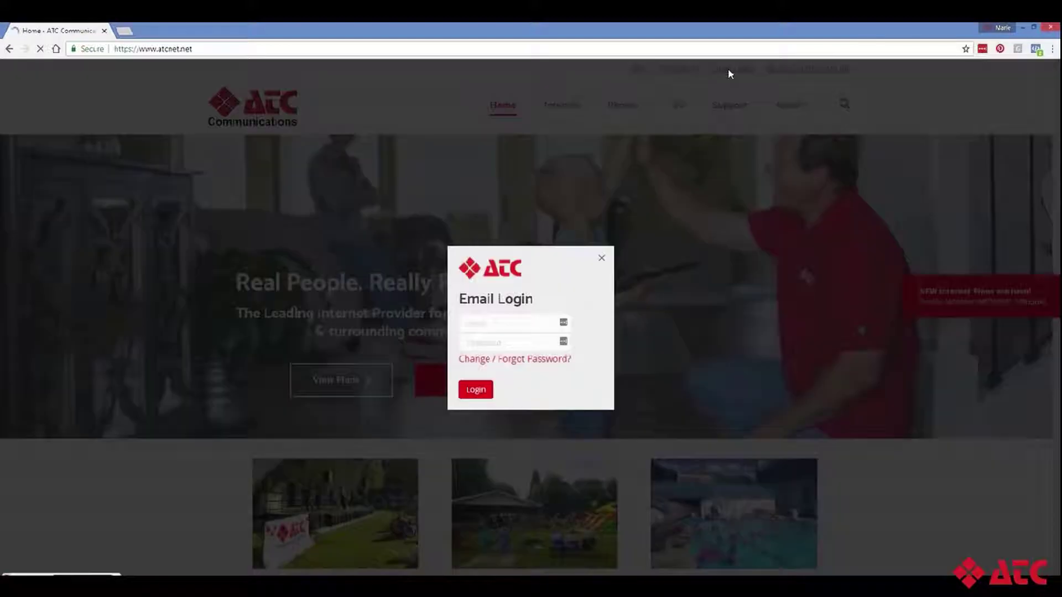
pyautogui.click(503, 327)
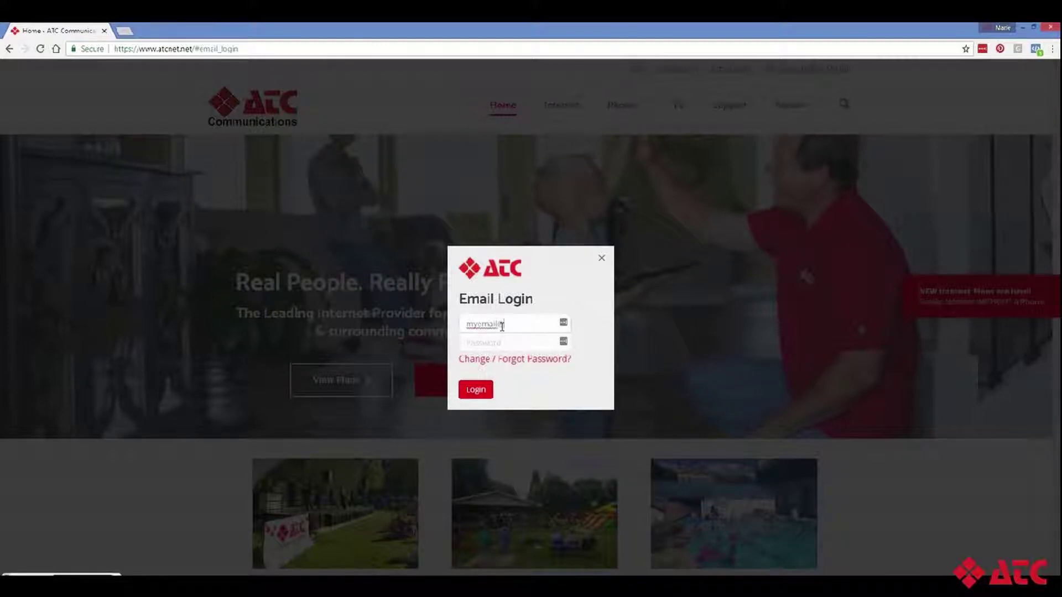
pyautogui.press('Tab')
pyautogui.write('***')
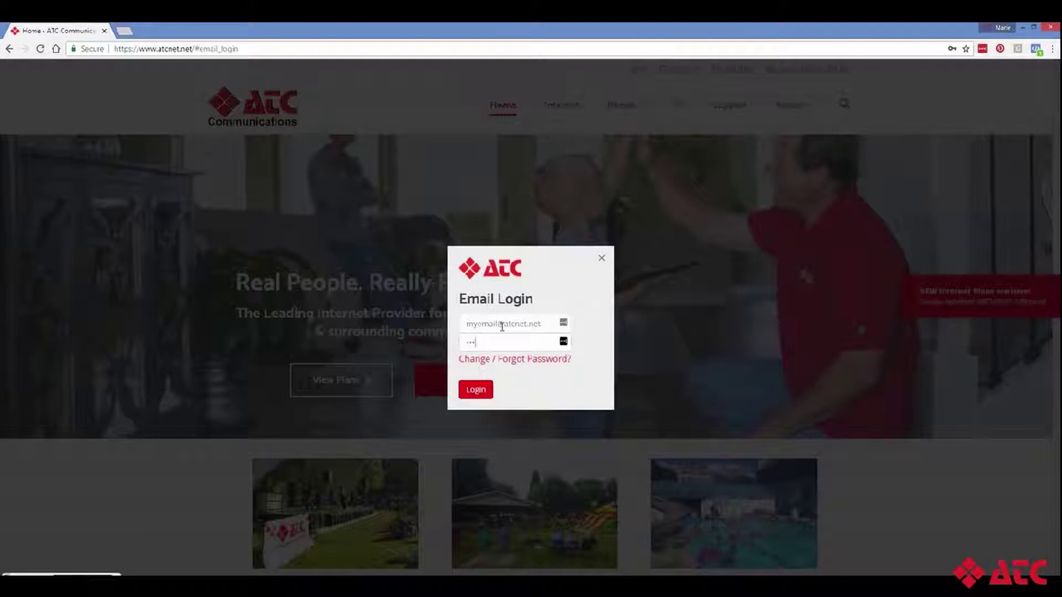
pyautogui.write('********')
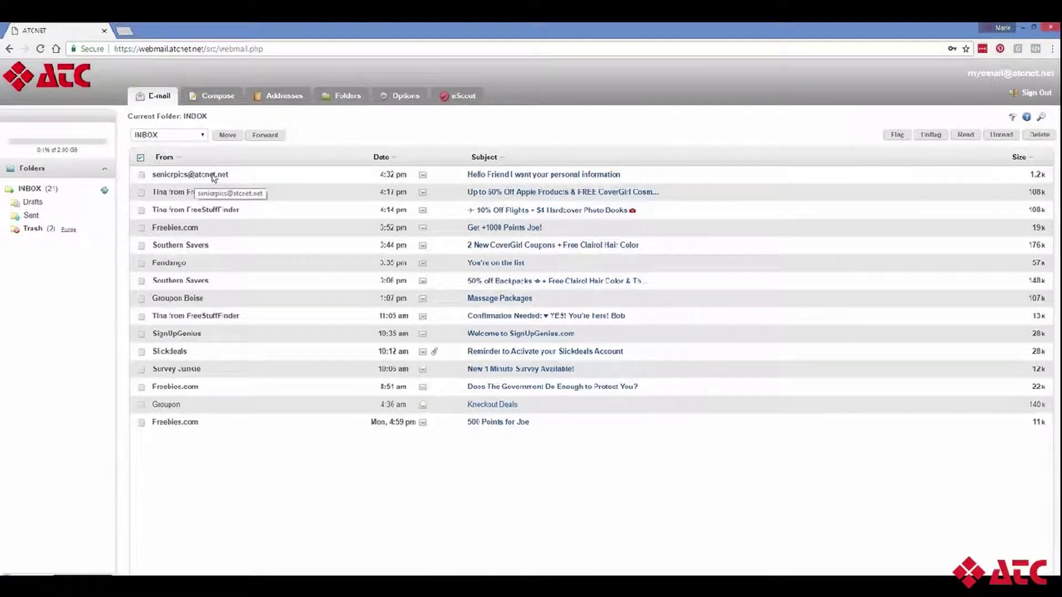
# Step: In eScout's White/Black List, add a sender's address from autofill to the Blacklist
pyautogui.click(442, 97)
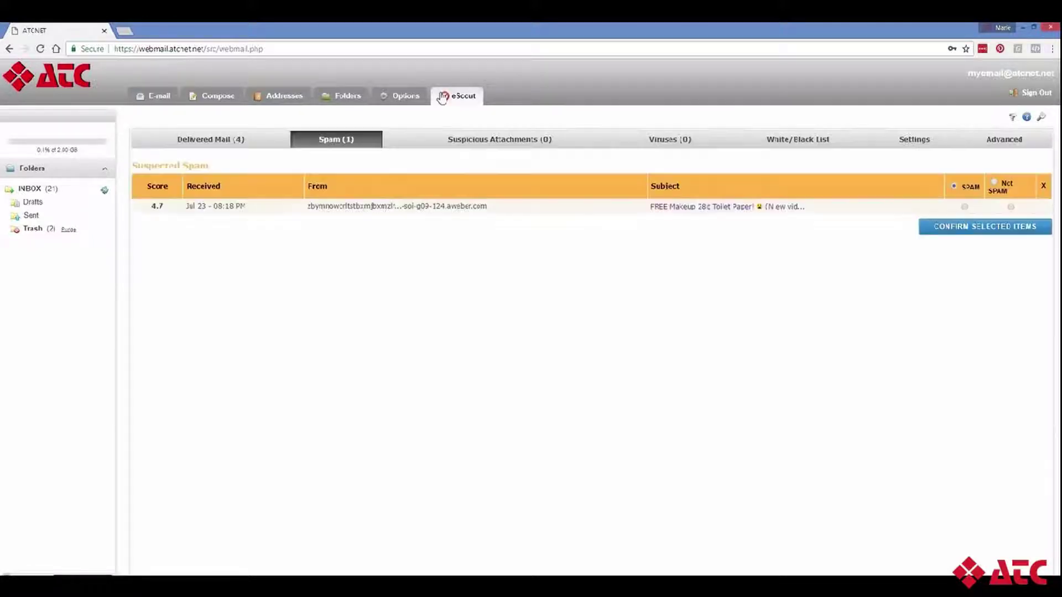
pyautogui.click(777, 145)
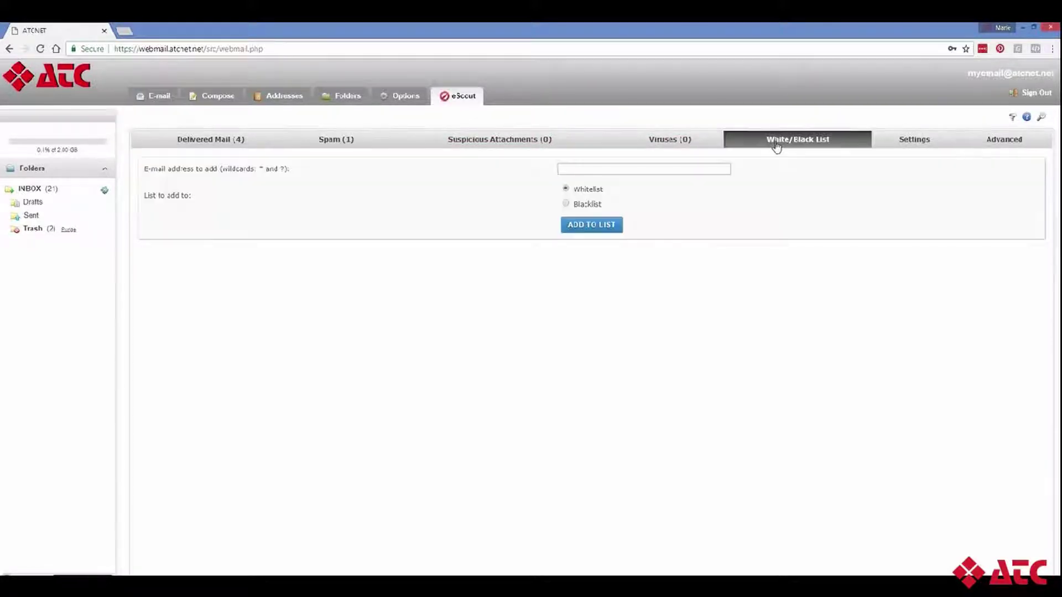
pyautogui.click(621, 171)
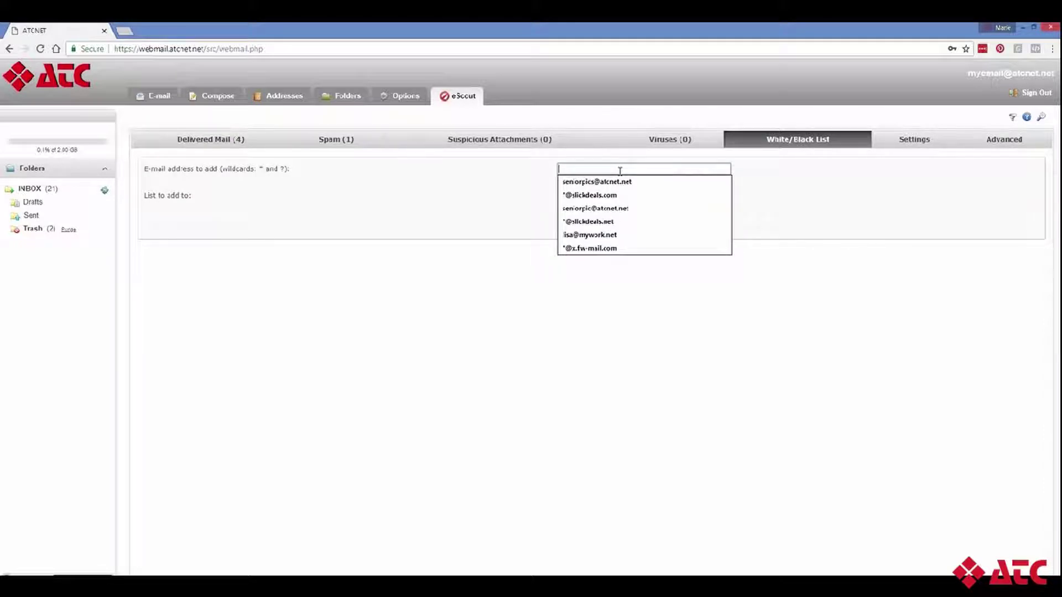
pyautogui.click(619, 183)
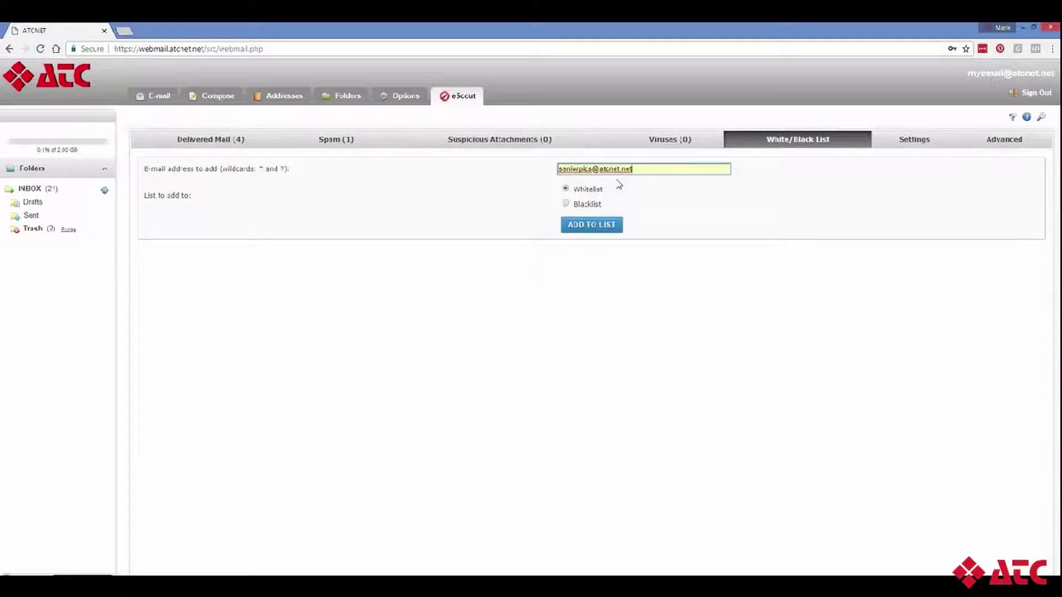
pyautogui.click(577, 206)
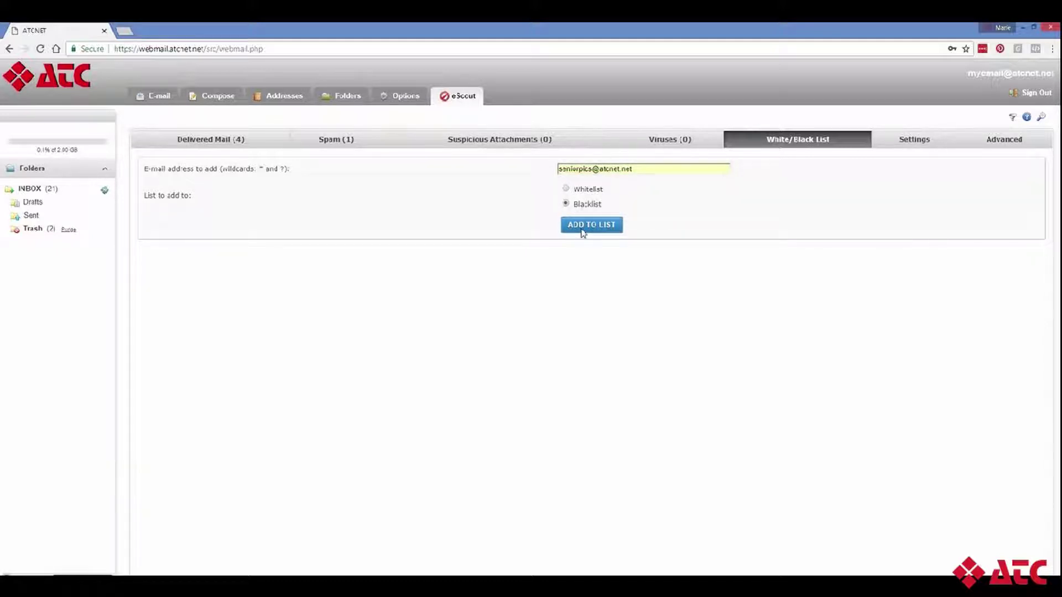
pyautogui.click(581, 228)
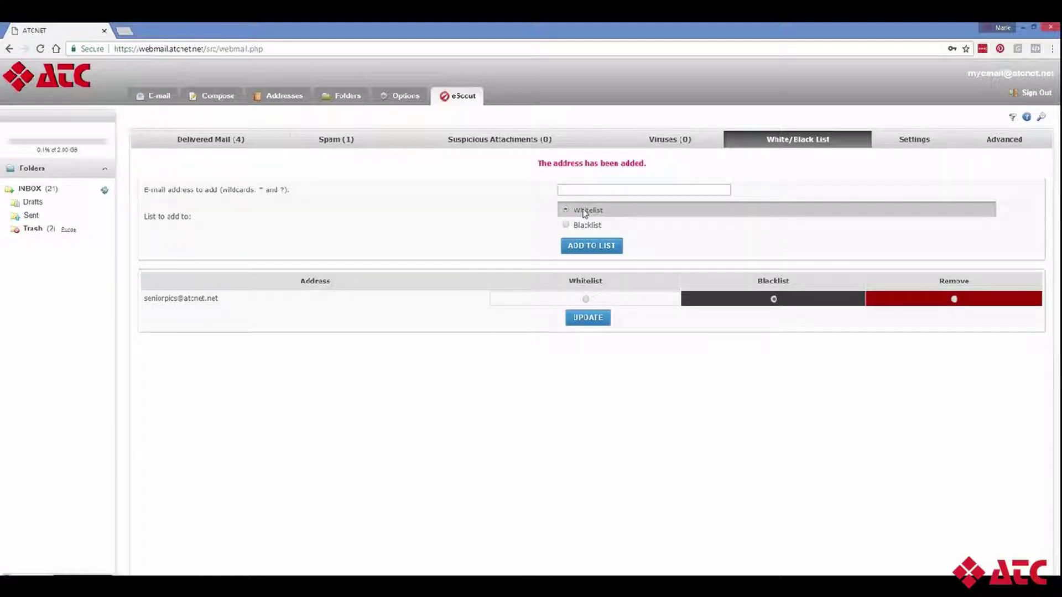
# Step: Add a second sender's address, picked from autofill, to the Whitelist
pyautogui.click(581, 190)
pyautogui.click(582, 190)
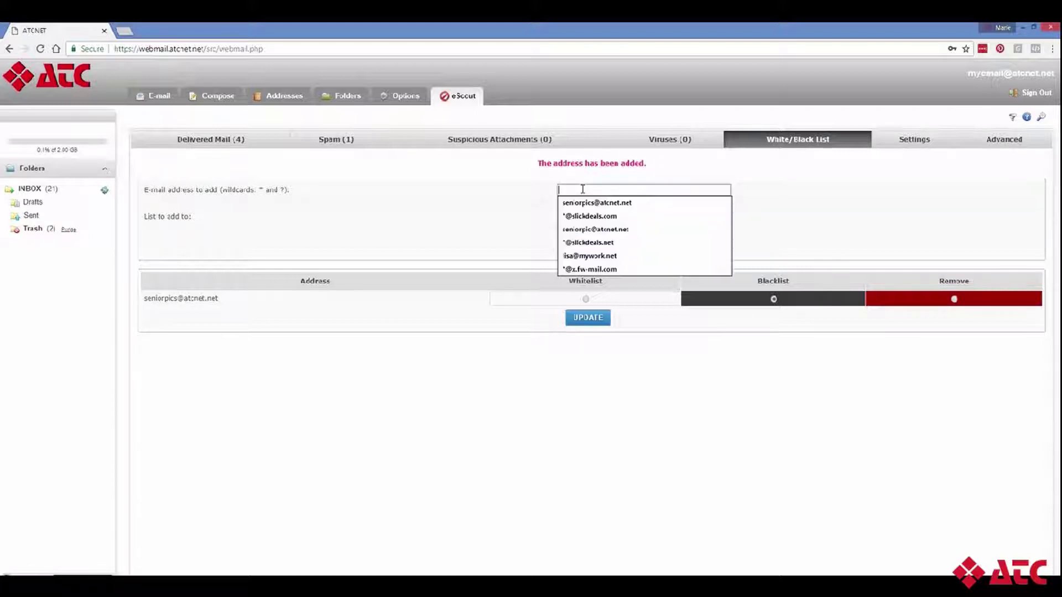
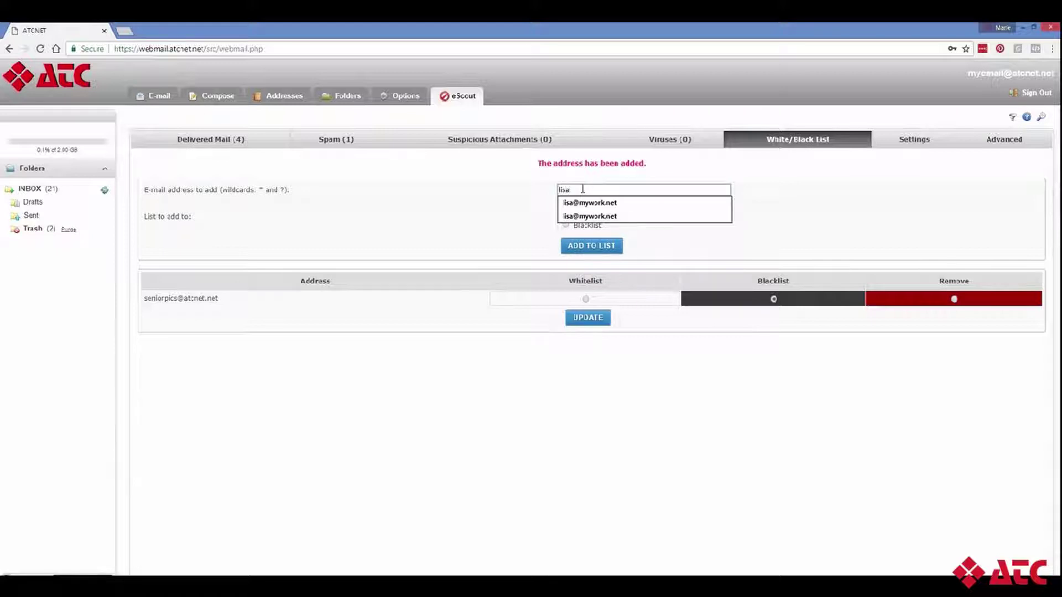
pyautogui.click(597, 203)
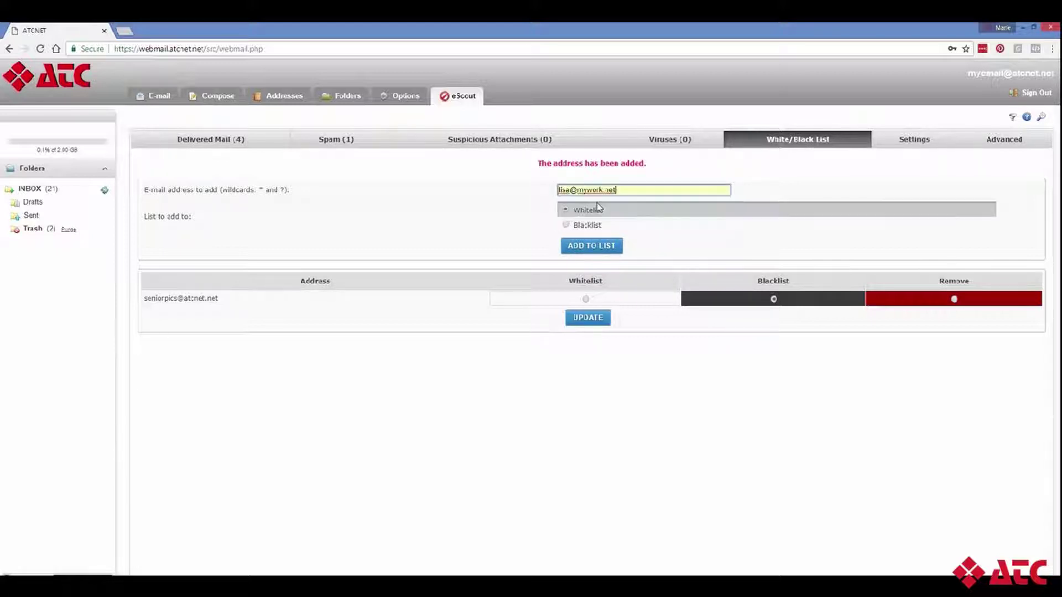
pyautogui.click(566, 210)
pyautogui.click(585, 247)
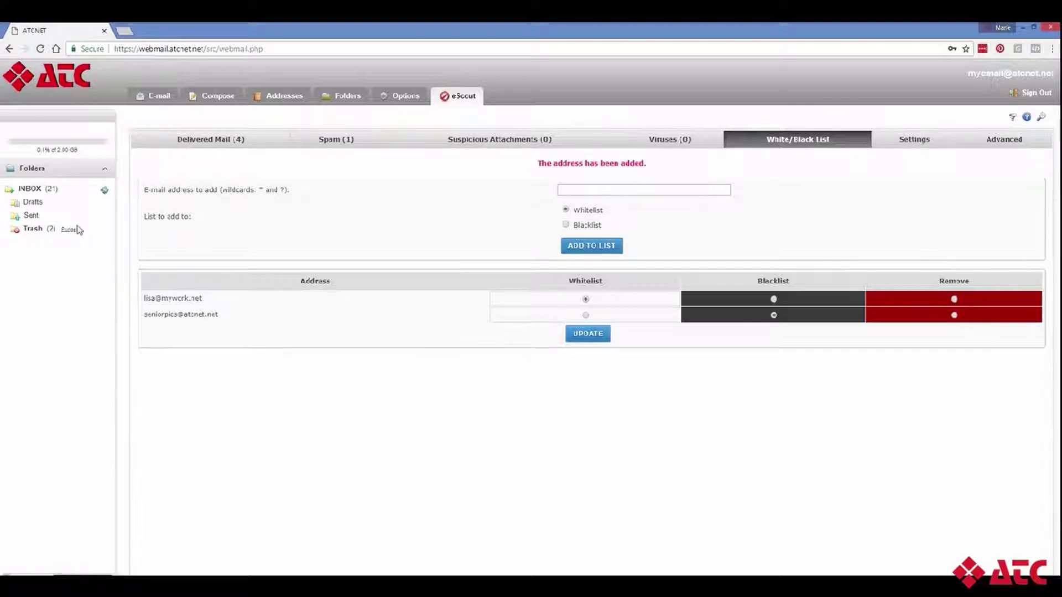
# Step: Return to the INBOX folder from the Folders pane
pyautogui.click(31, 189)
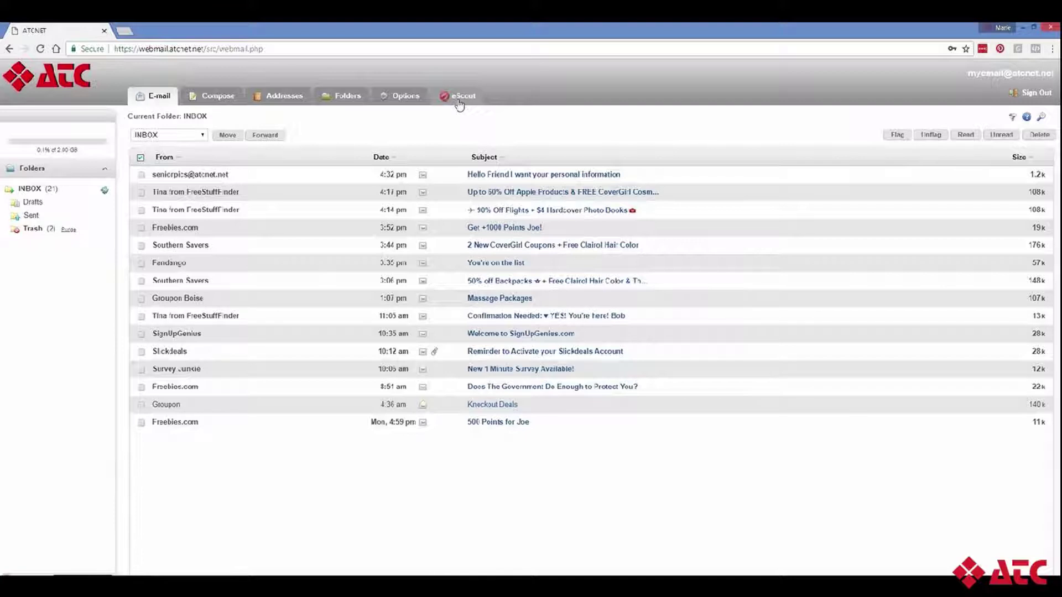
pyautogui.click(459, 103)
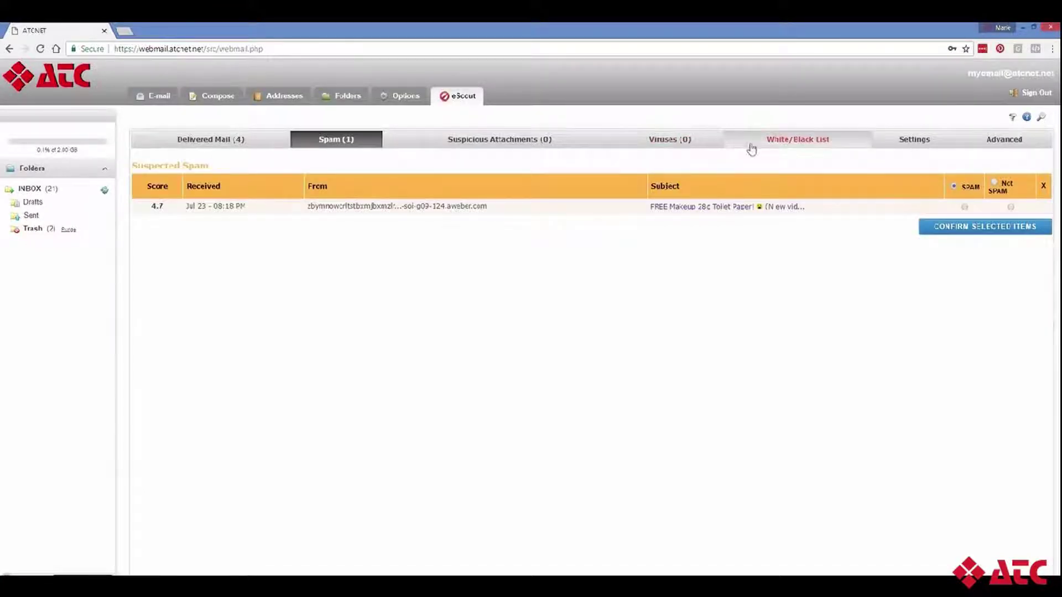
pyautogui.click(768, 149)
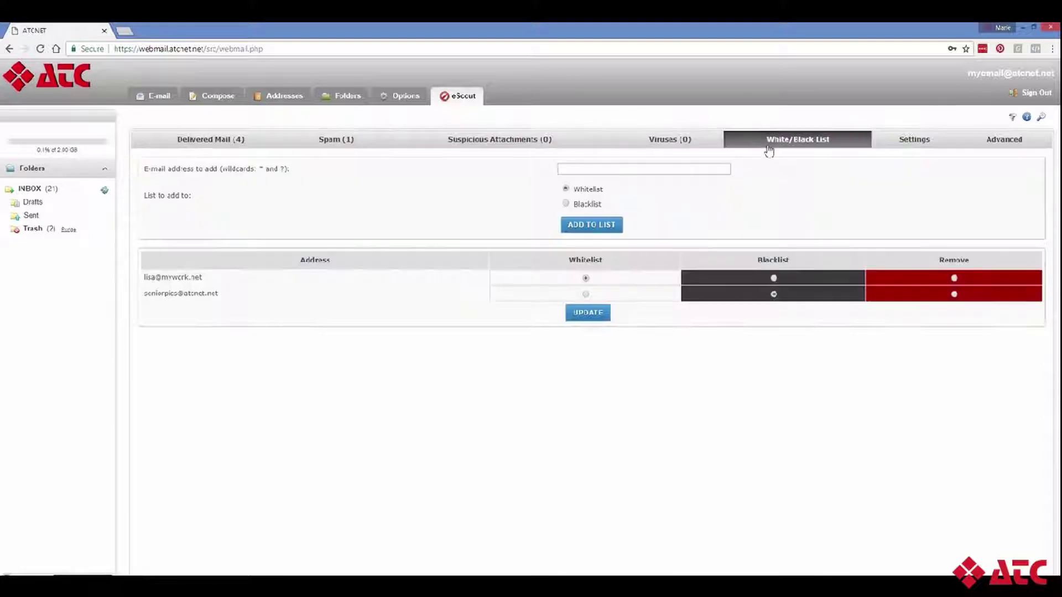
pyautogui.click(603, 169)
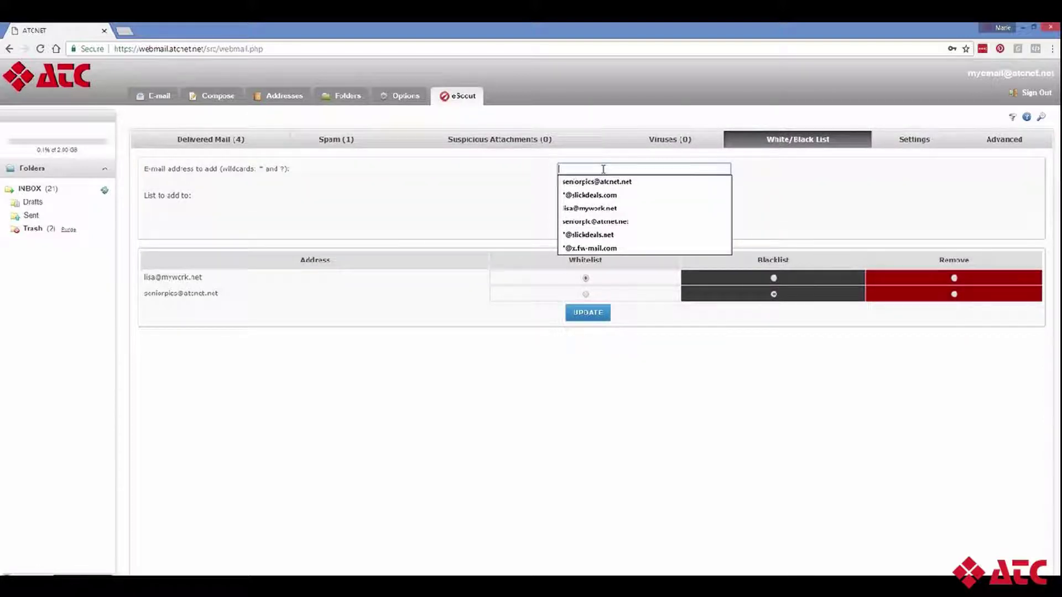
pyautogui.write('*')
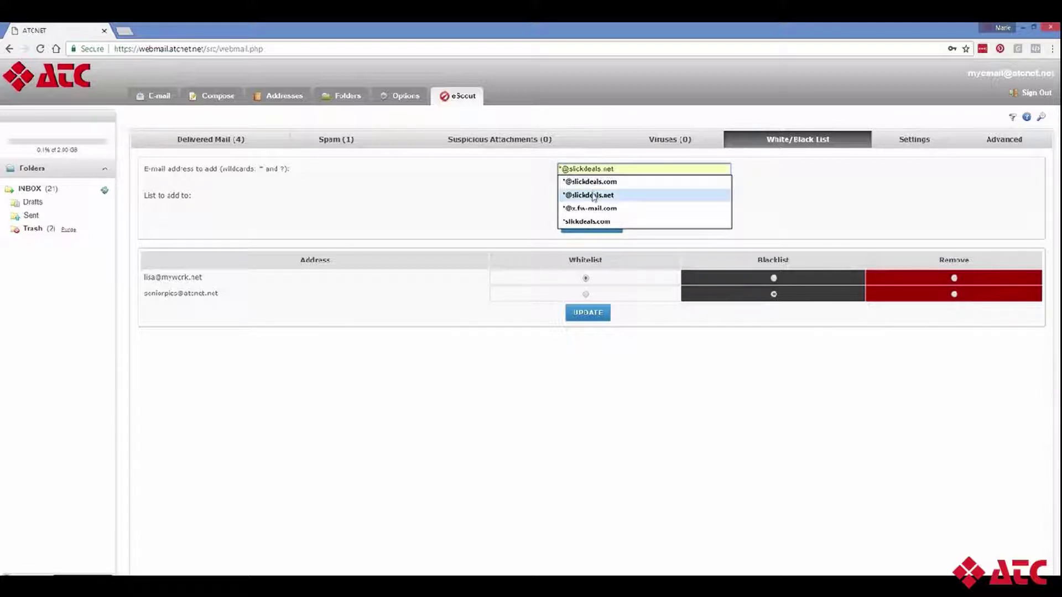
pyautogui.click(592, 195)
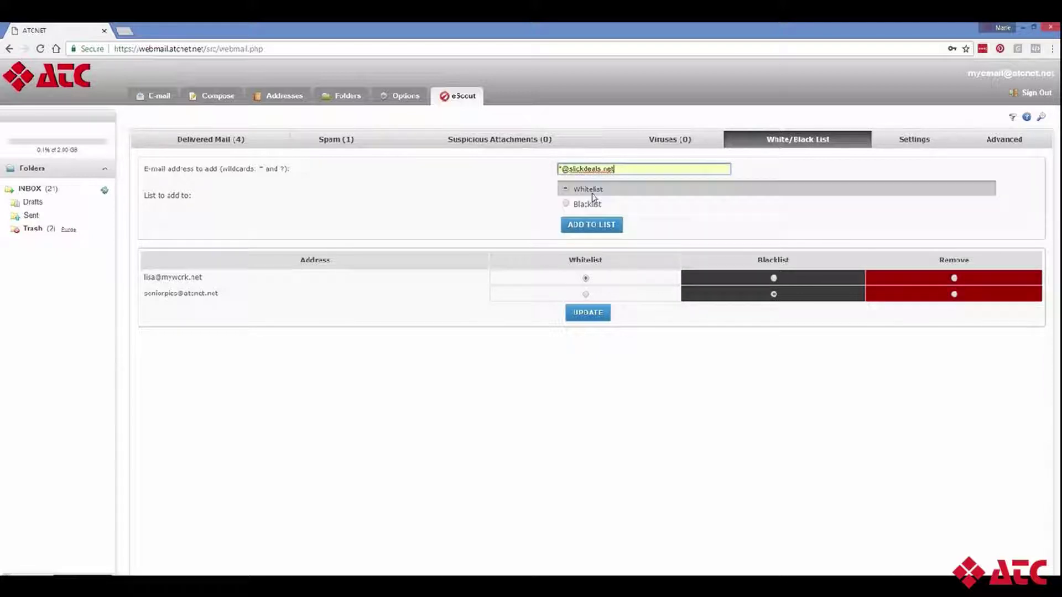
pyautogui.click(566, 203)
pyautogui.click(573, 225)
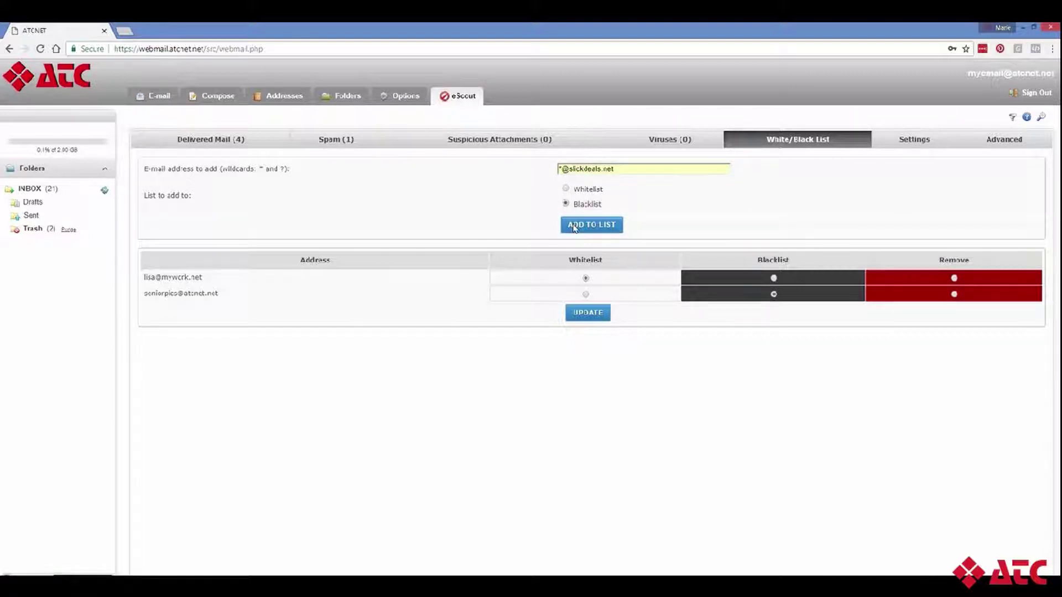